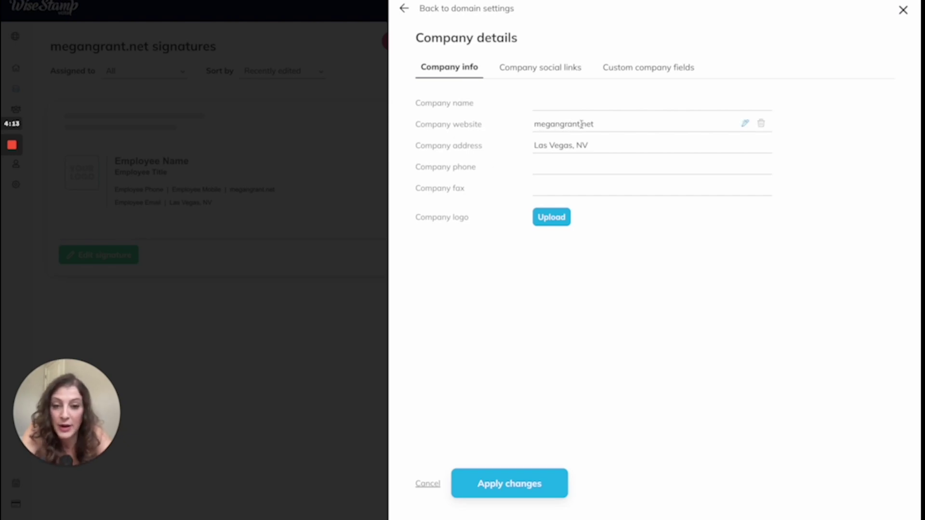
Review the company social links and apply the changes to the company details.
left_click(552, 70)
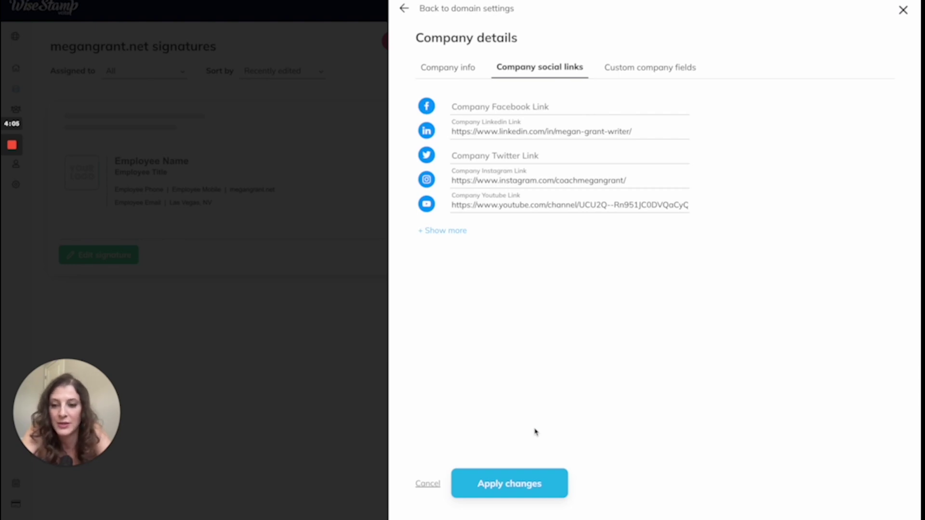
left_click(511, 485)
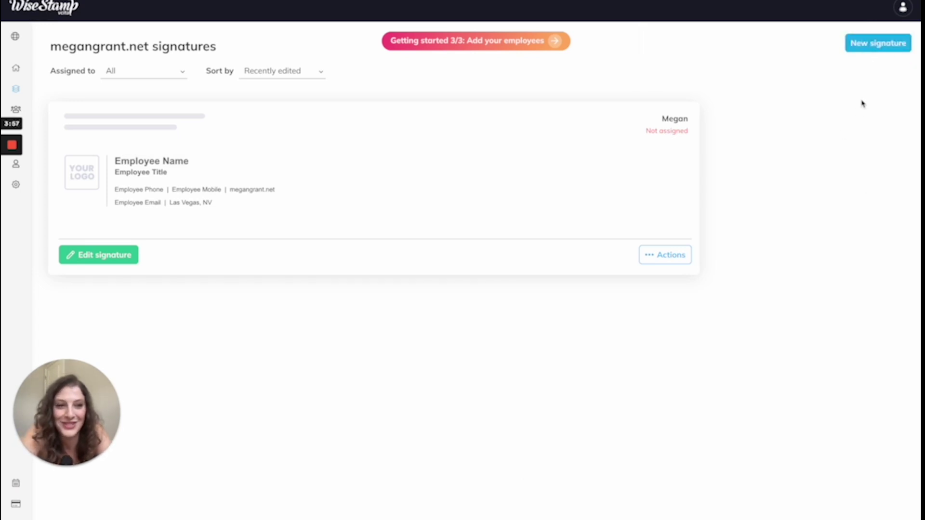
Create a new signature with the title MEG.
left_click(872, 43)
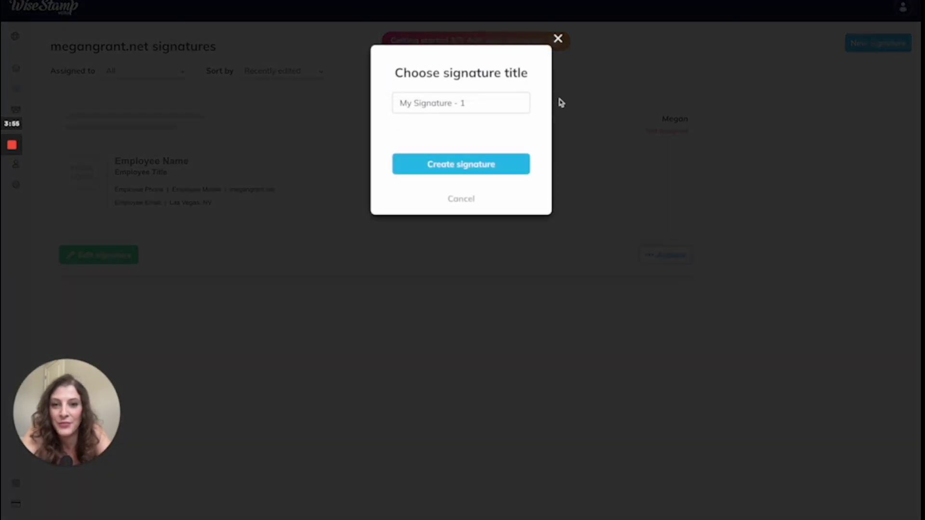
triple_click(471, 106)
type("MEG")
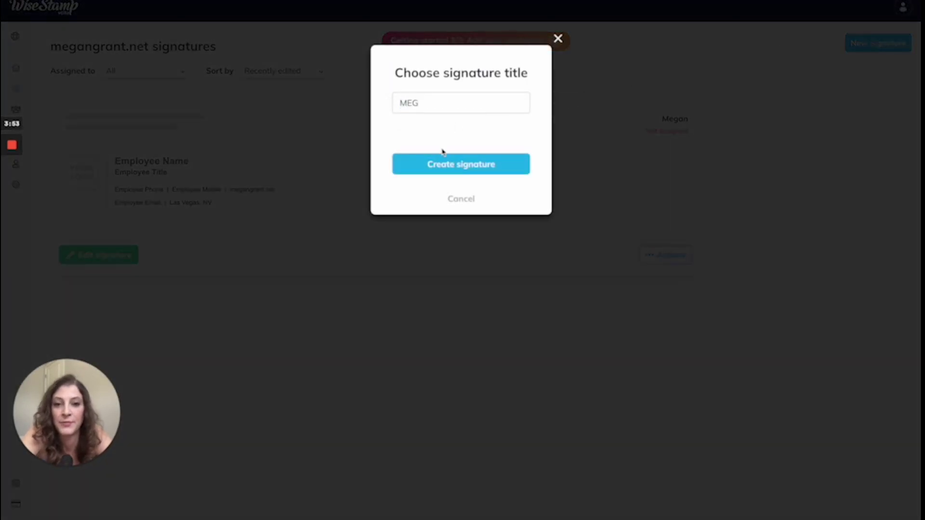
left_click(437, 163)
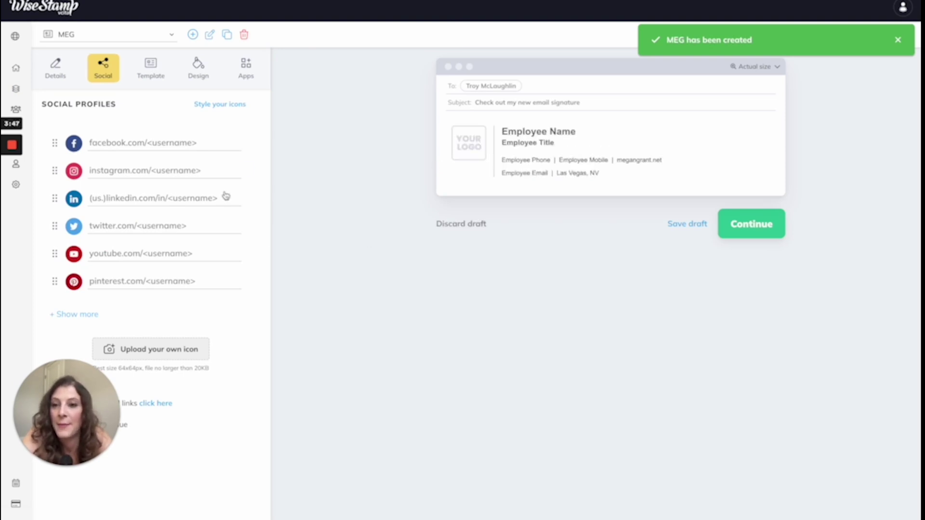
Try the Corporate template on the MEG signature and return to the Classic template.
left_click(152, 77)
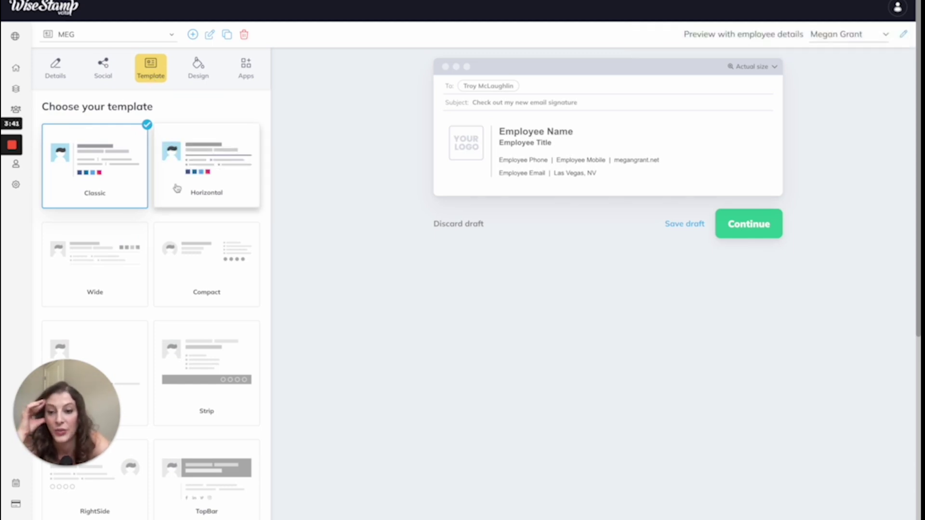
scroll(201, 266, "down", 6)
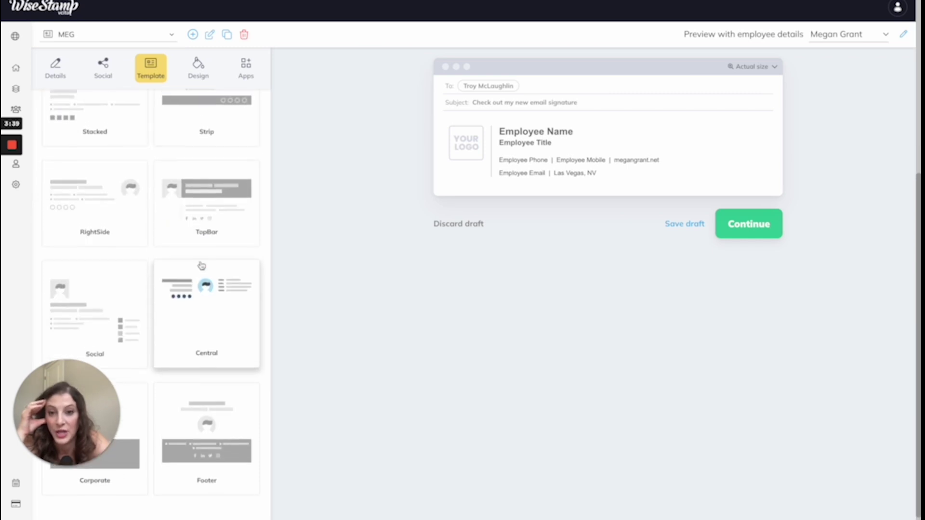
scroll(201, 266, "up", 6)
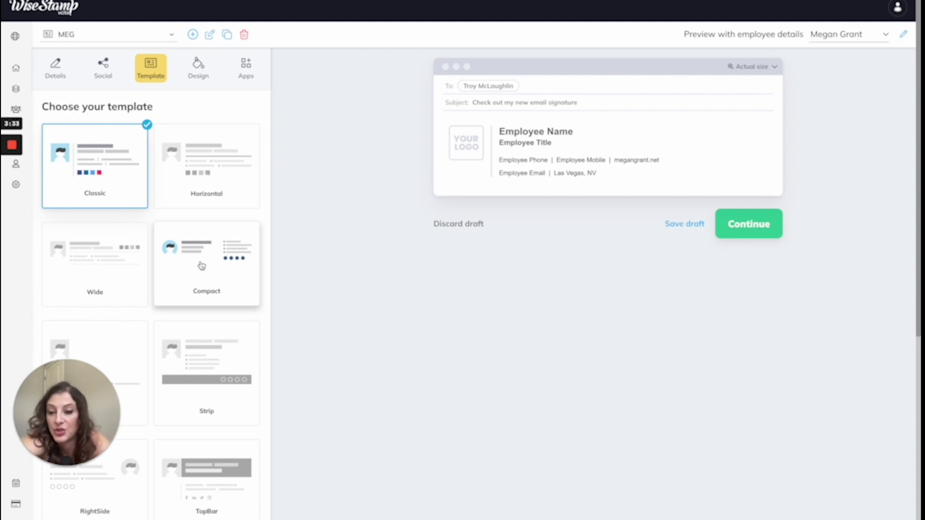
scroll(213, 371, "down", 6)
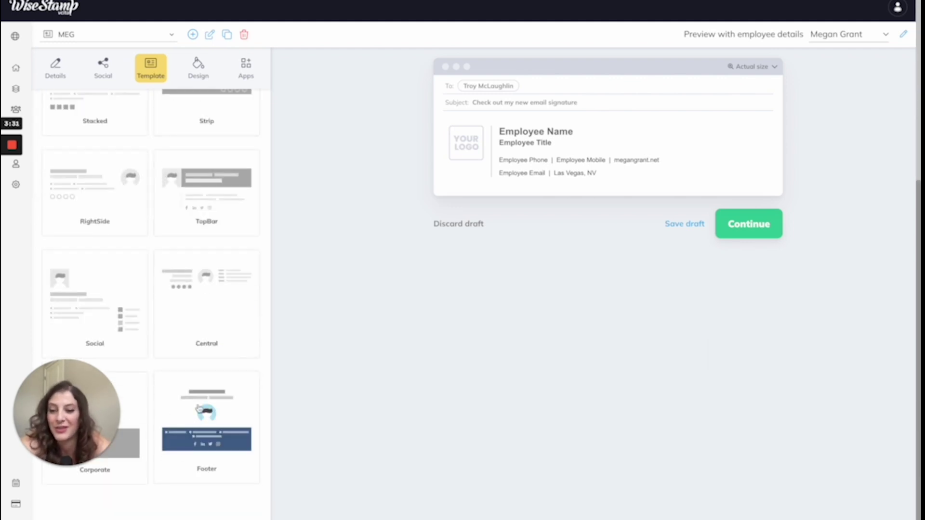
left_click(132, 473)
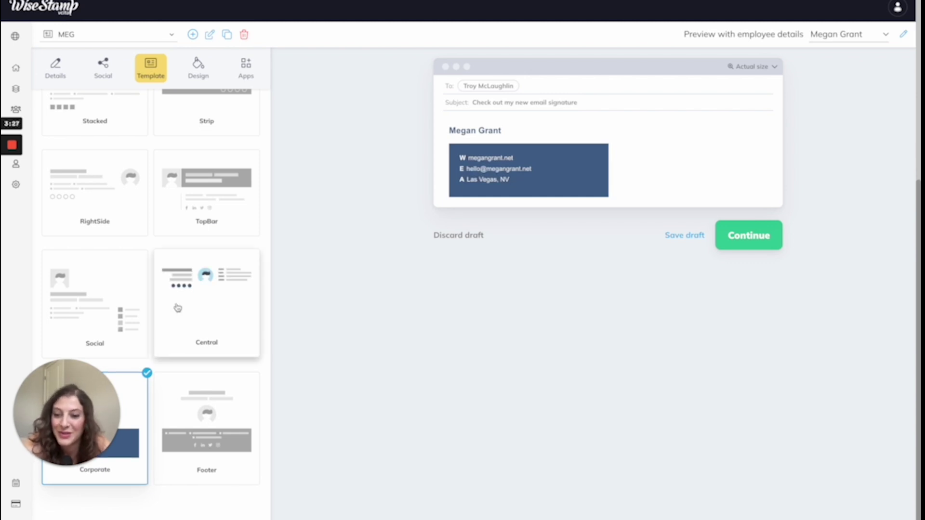
scroll(178, 308, "up", 6)
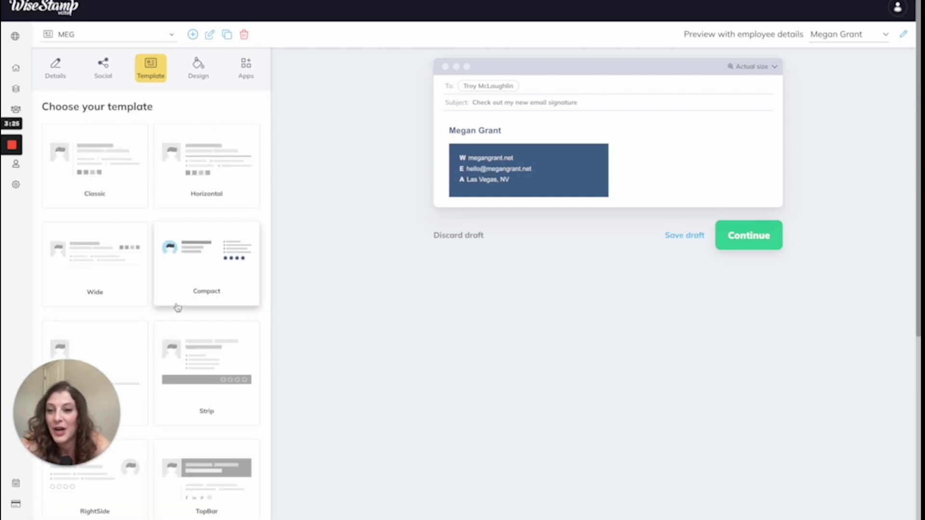
left_click(97, 171)
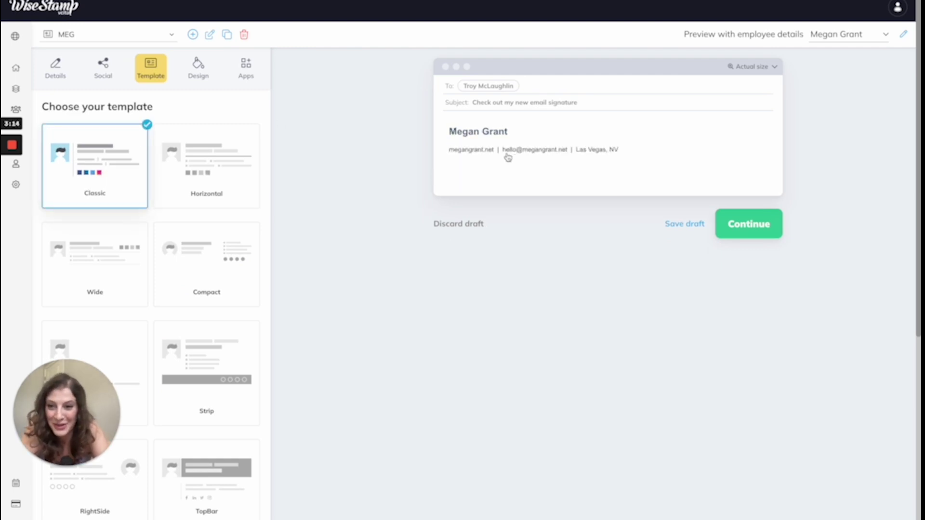
left_click(55, 70)
scroll(159, 208, "down", 1)
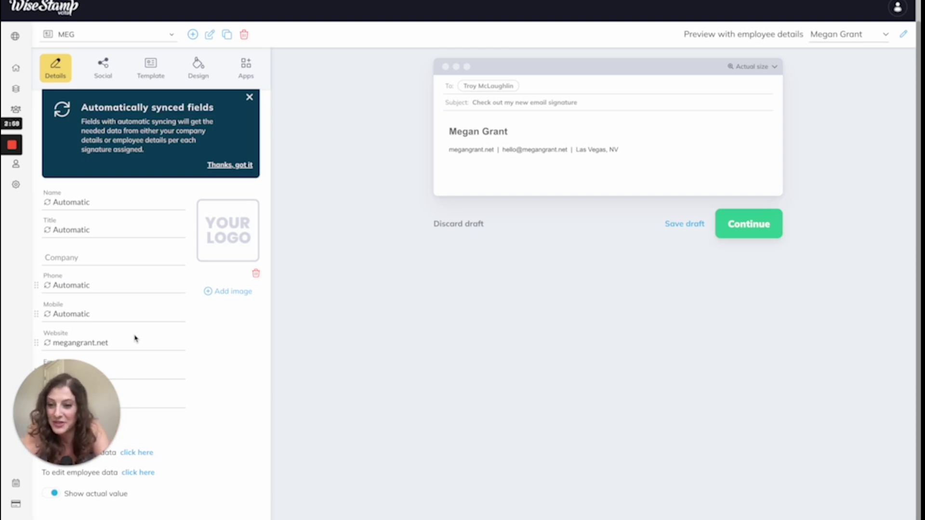
Change the font of the signature to Palatino.
left_click(198, 73)
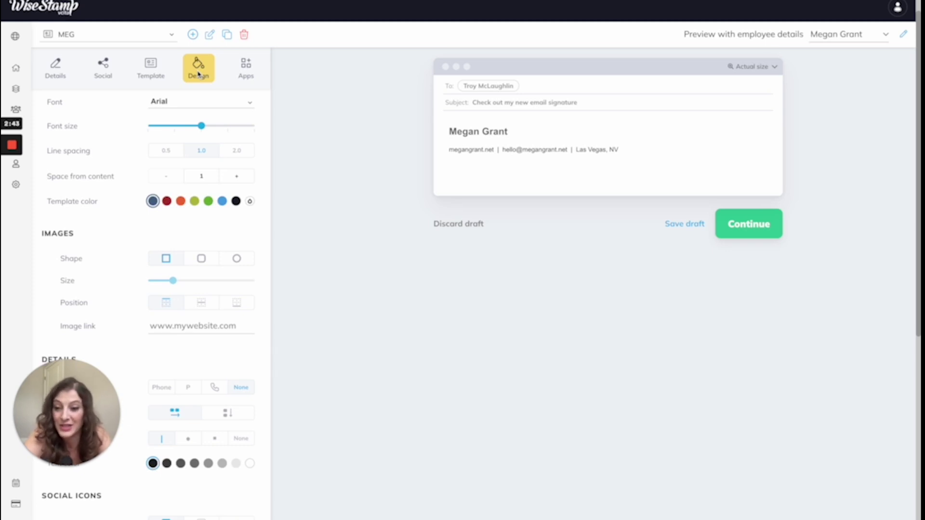
left_click(162, 103)
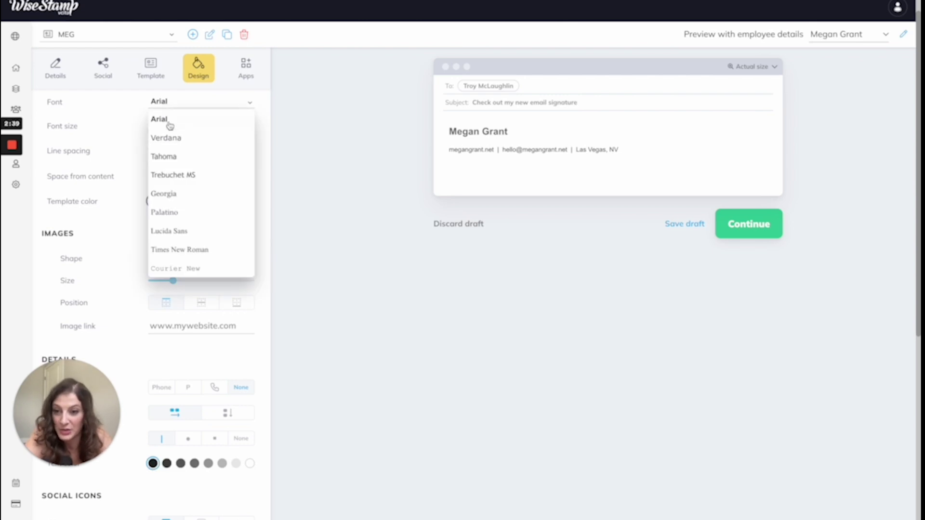
left_click(165, 214)
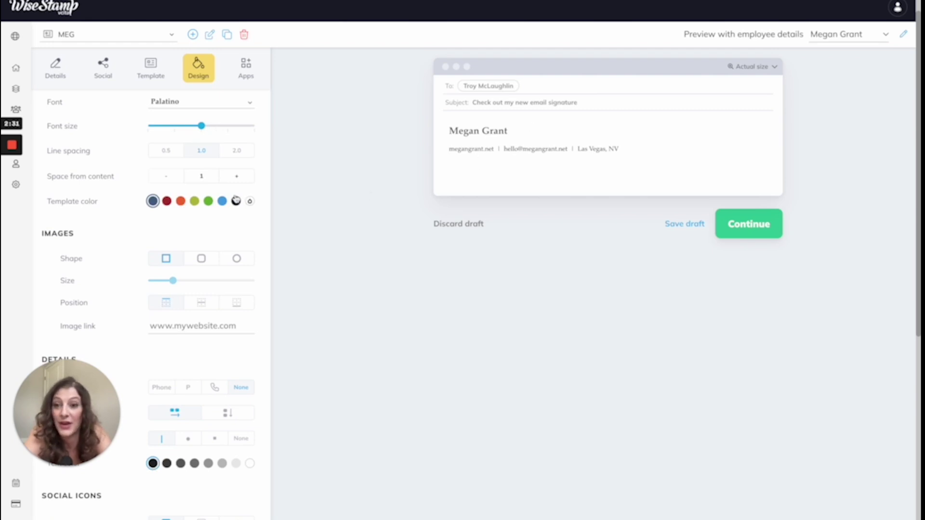
Increase the signature's font size by one notch and set its line spacing to 0.5.
left_click(169, 127)
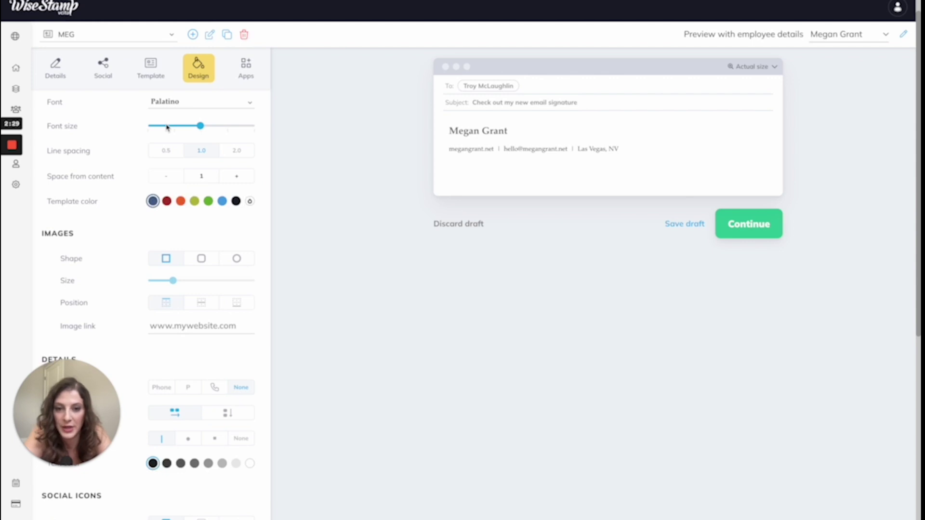
left_click(218, 129)
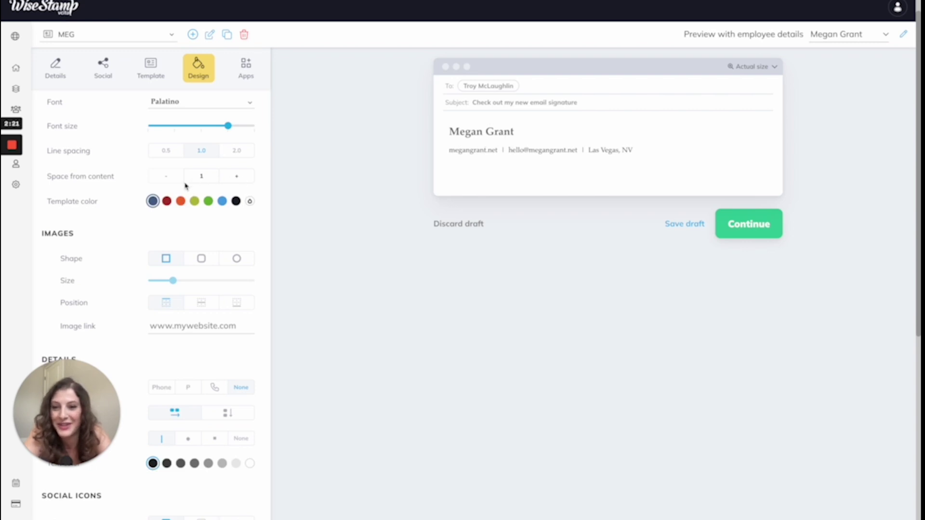
left_click(165, 152)
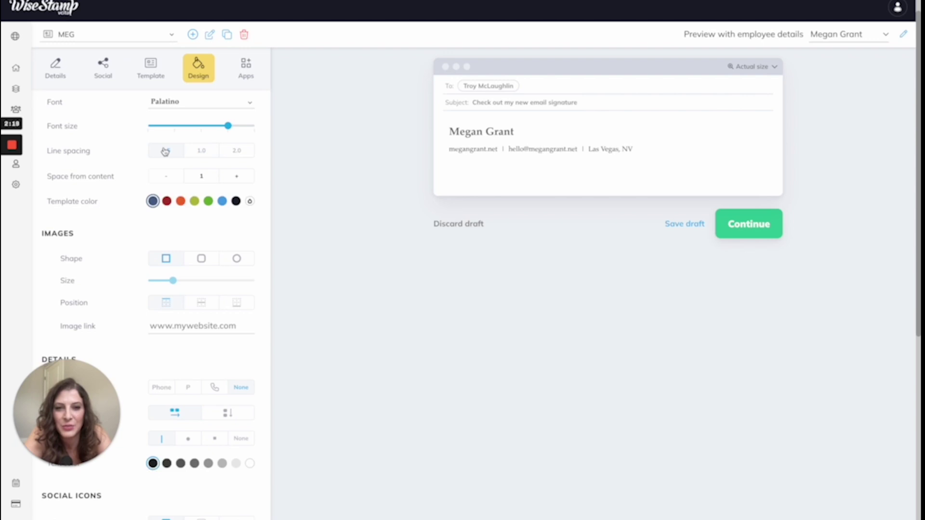
Try a space from content of 5 for the signature and bring it back to 1.
left_click(242, 177)
left_click(243, 177)
left_click(242, 177)
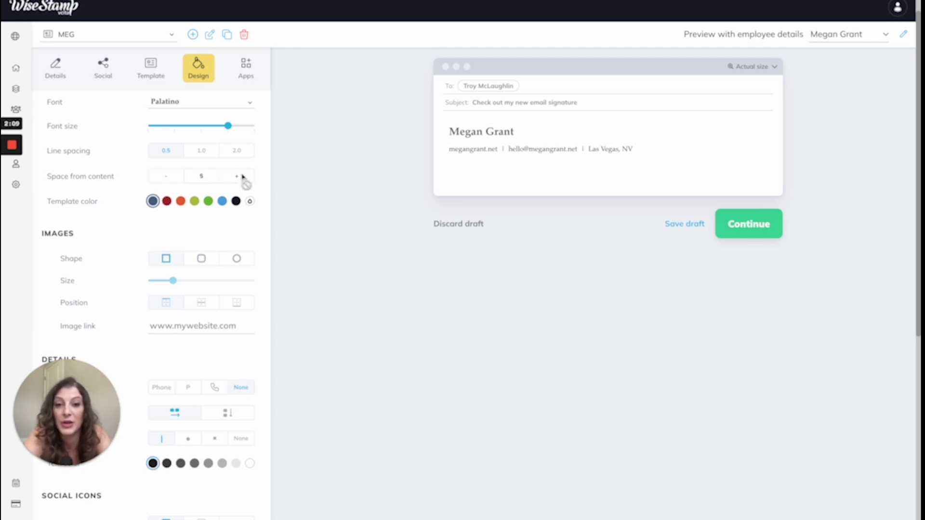
left_click(154, 178)
left_click(154, 178)
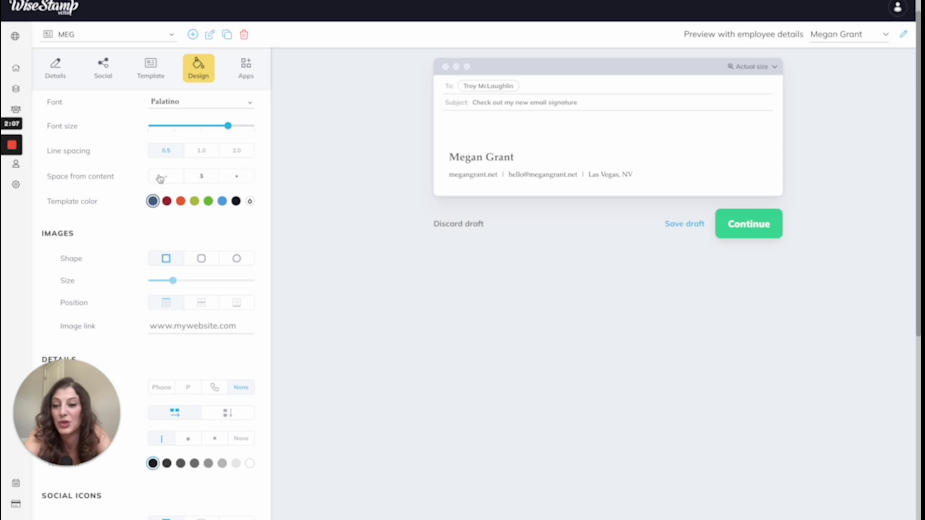
left_click(160, 177)
left_click(160, 178)
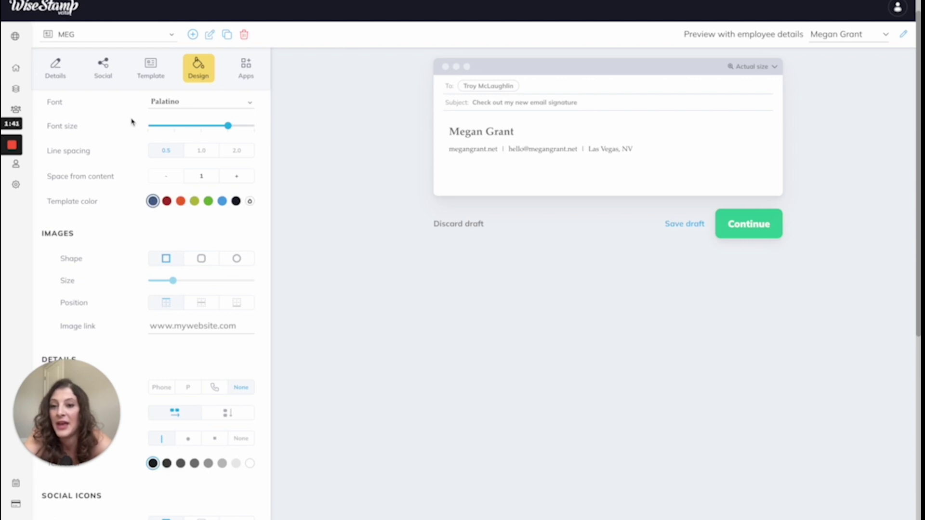
Add the YouTube social profile to the signature, taking its value from the company's Youtube_link.
left_click(101, 73)
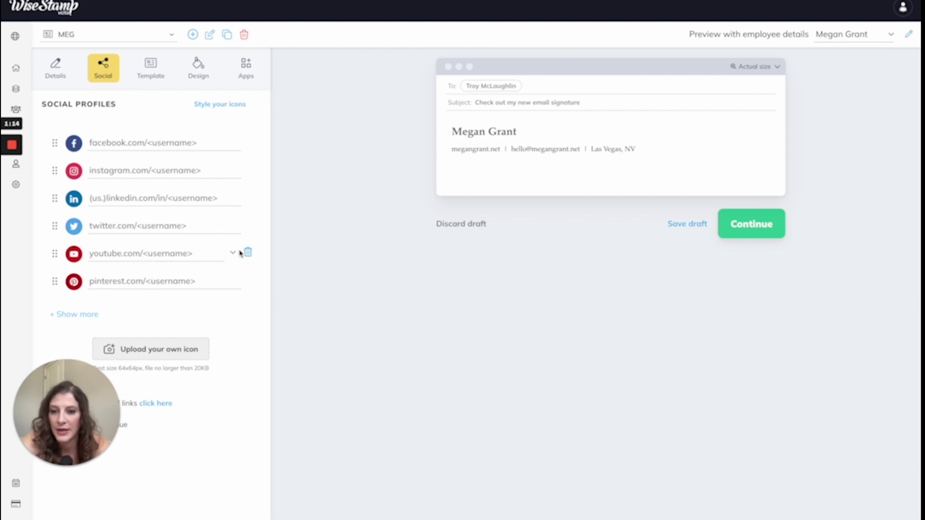
left_click(232, 254)
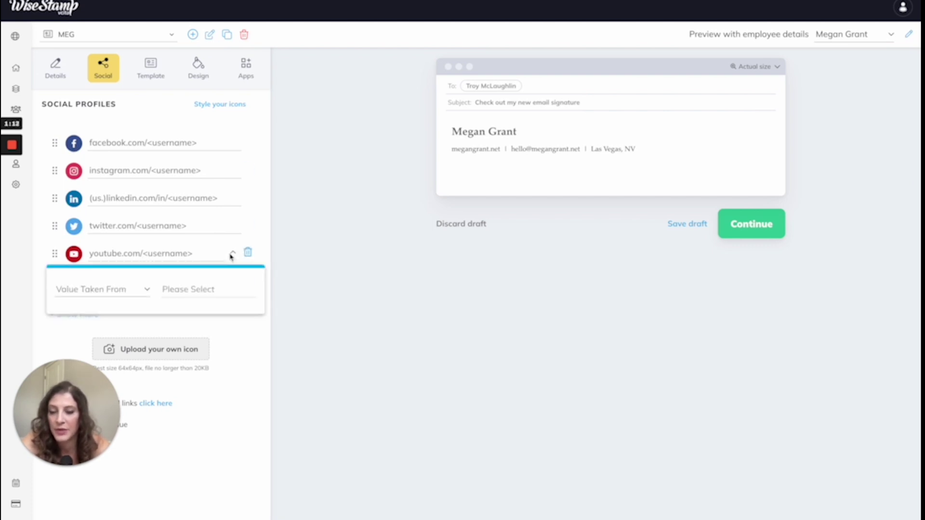
left_click(148, 289)
left_click(111, 314)
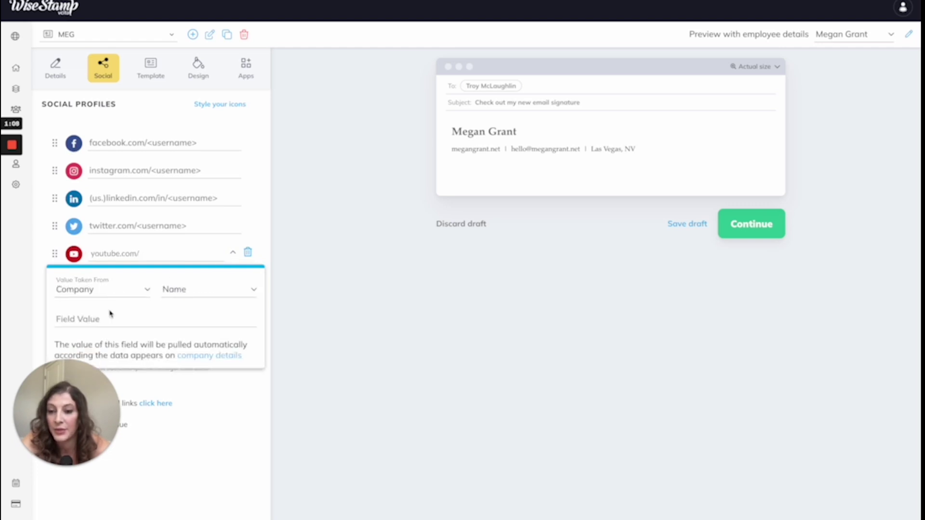
left_click(373, 175)
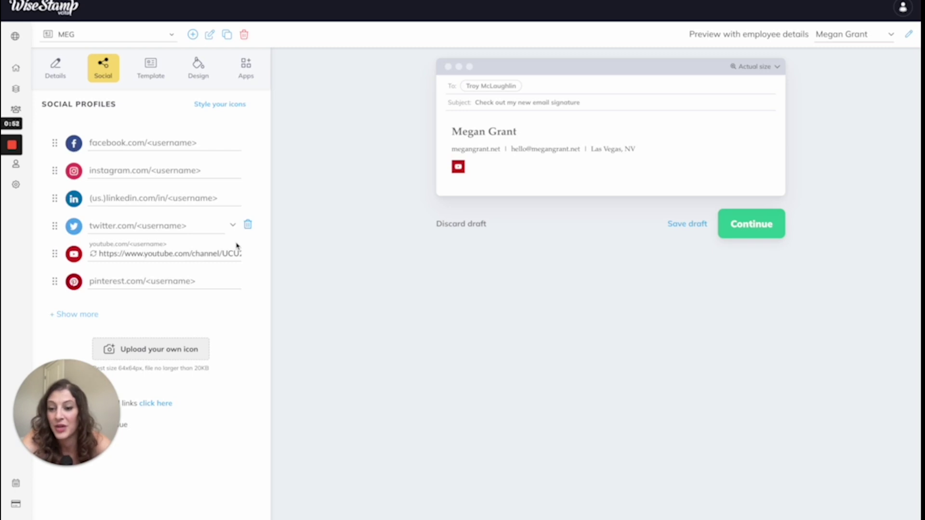
Add the LinkedIn social profile to the signature, taking its value from the company's Linkedin_link.
left_click(185, 205)
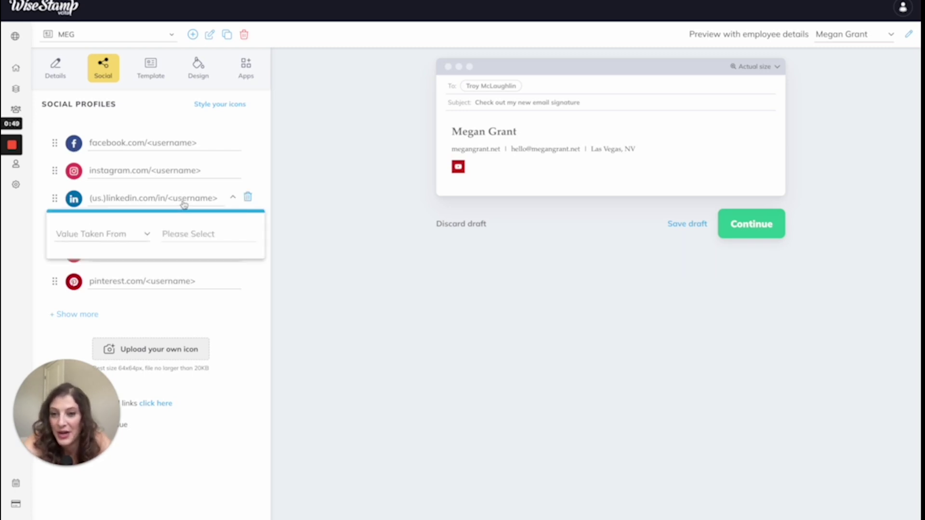
left_click(147, 234)
left_click(112, 259)
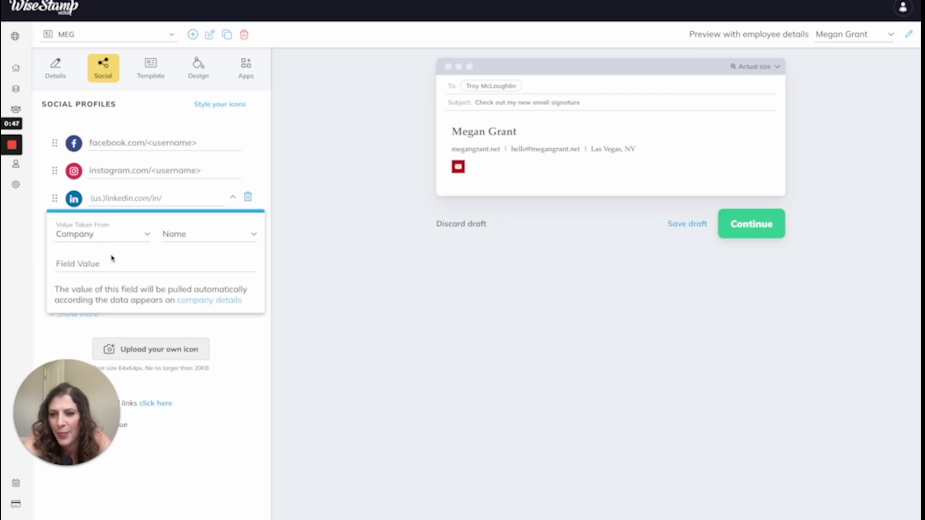
left_click(190, 240)
scroll(221, 326, "down", 2)
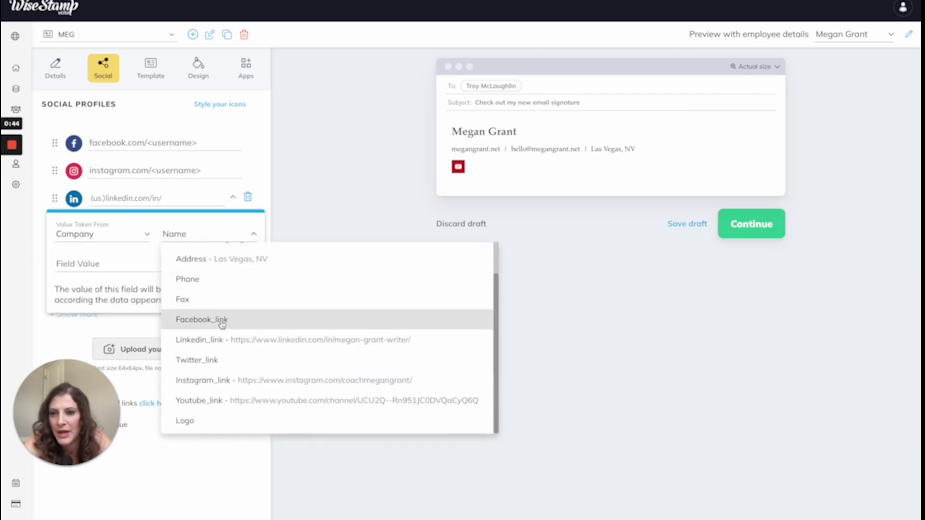
left_click(223, 339)
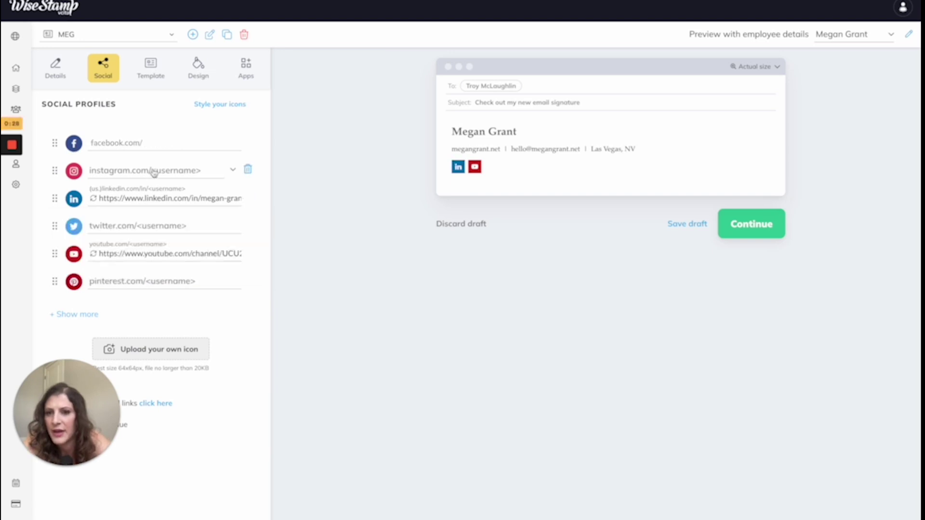
Add the Instagram social profile from the company's Instagram_link and save the signature as a draft.
left_click(151, 172)
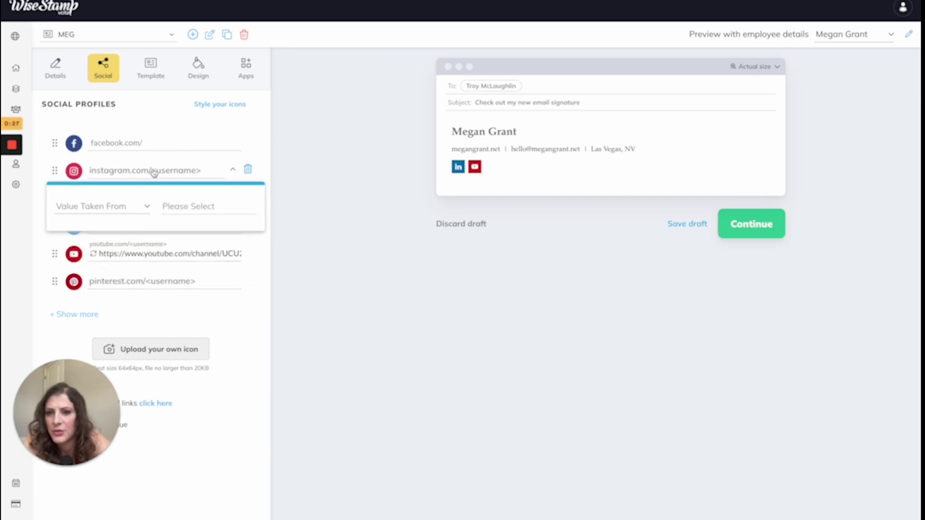
left_click(126, 204)
left_click(99, 231)
left_click(189, 208)
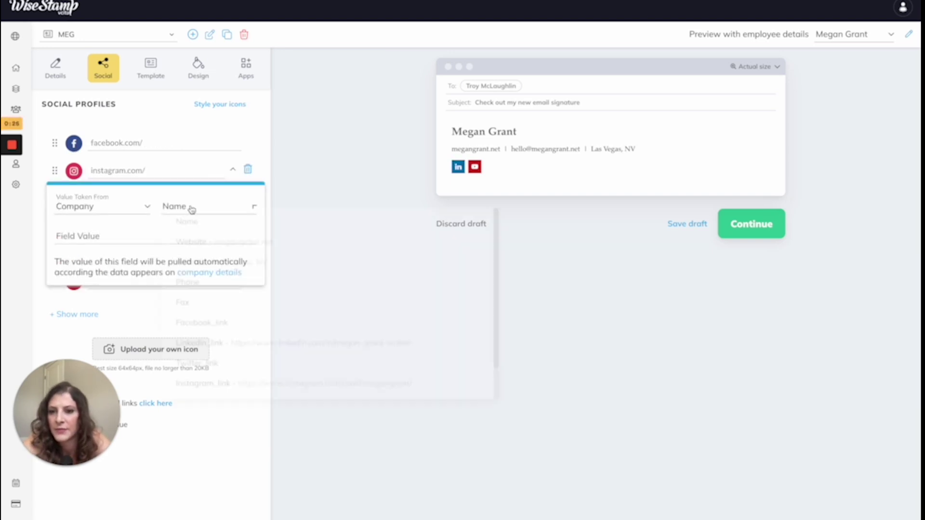
left_click(223, 390)
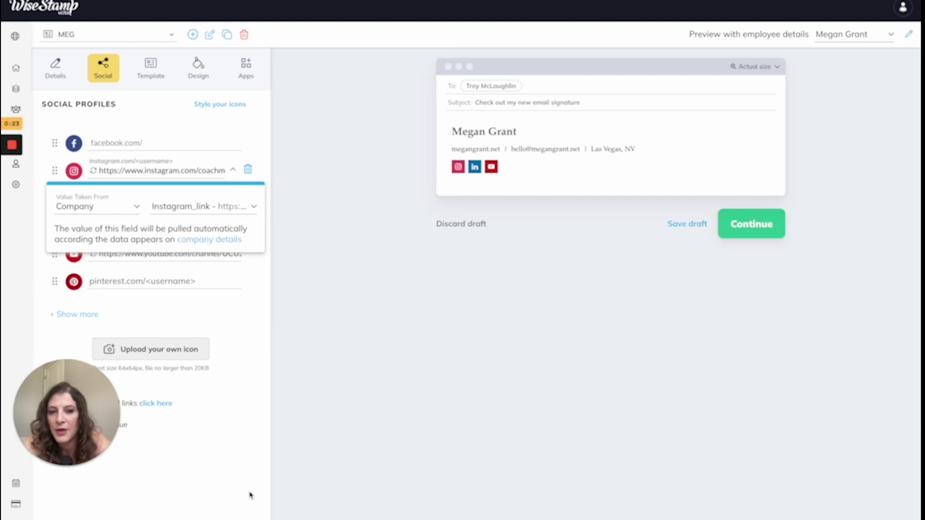
left_click(687, 225)
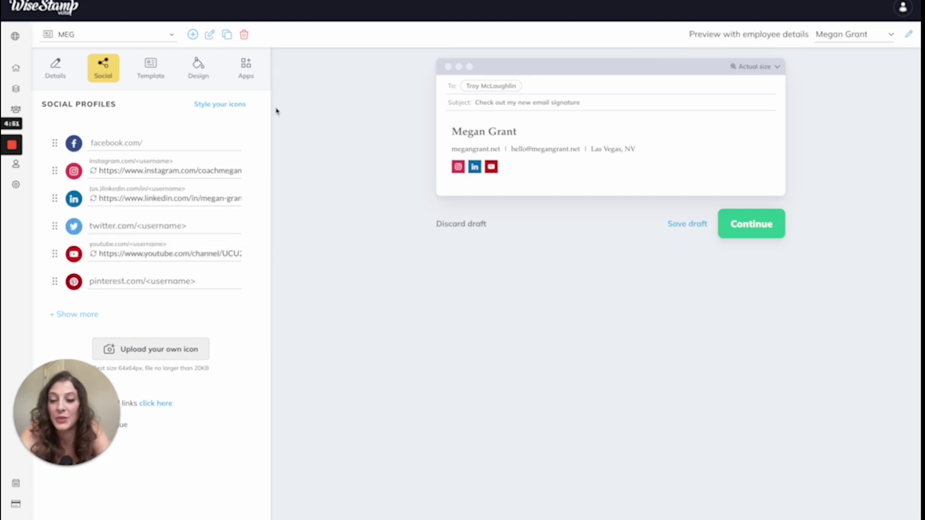
Go to the signature's add-on apps and look over the badge and style options for Social Buttons without adding any.
left_click(246, 67)
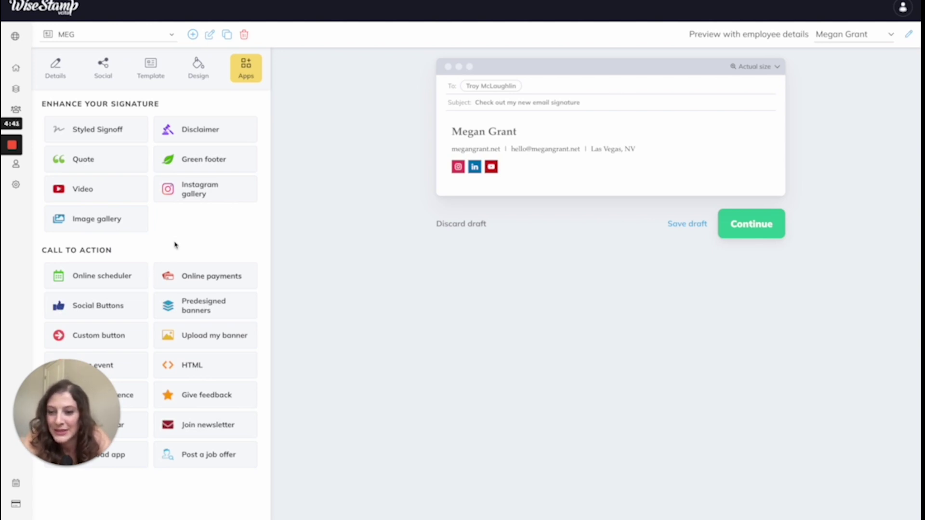
left_click(111, 304)
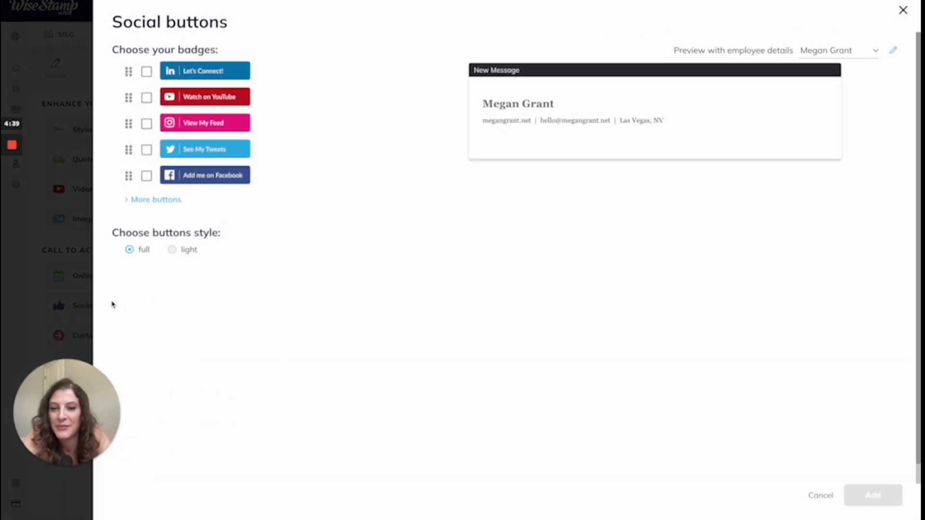
left_click(60, 294)
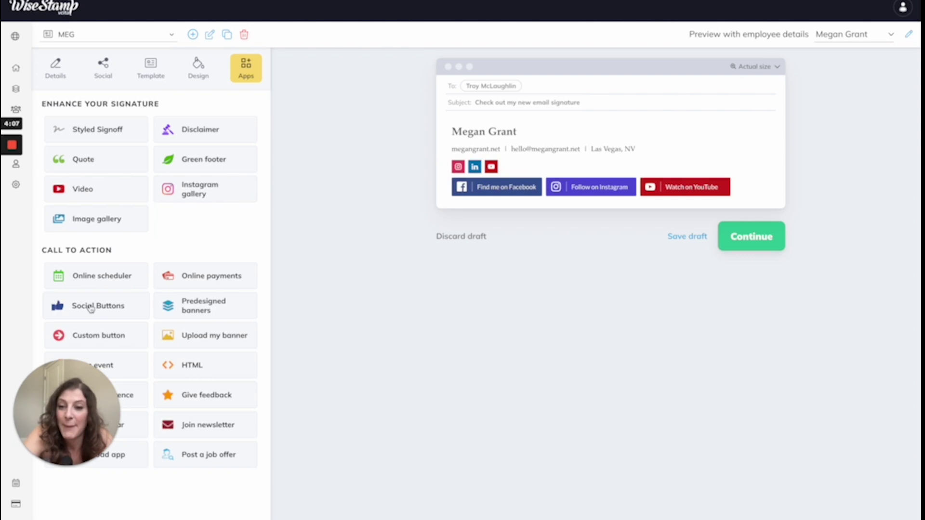
left_click(90, 308)
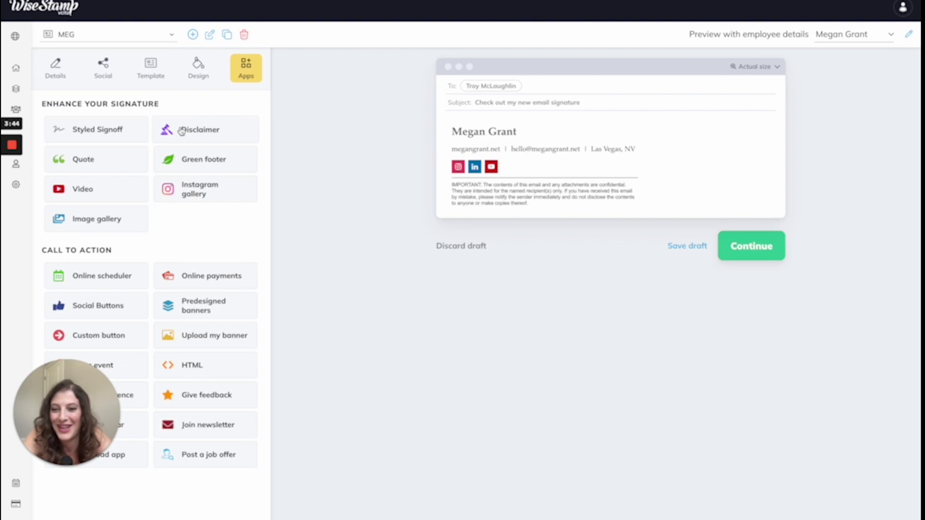
Examine the Disclaimer, Quote and Video add-ons for the signature without adding them.
left_click(181, 131)
left_click(96, 166)
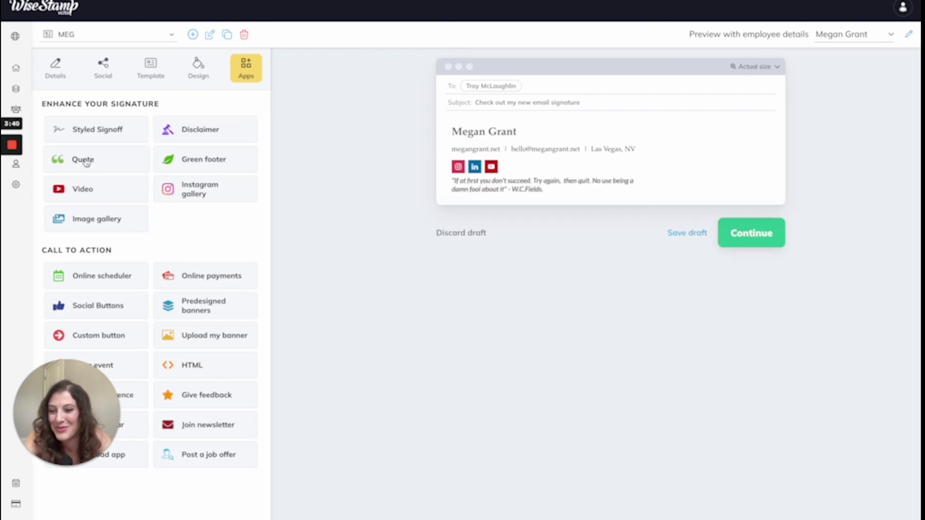
left_click(86, 160)
left_click(107, 192)
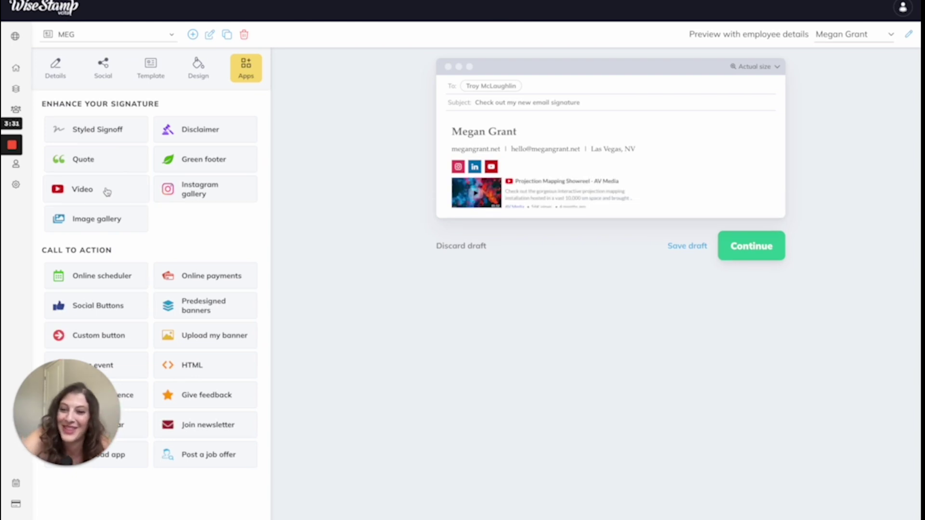
left_click(107, 192)
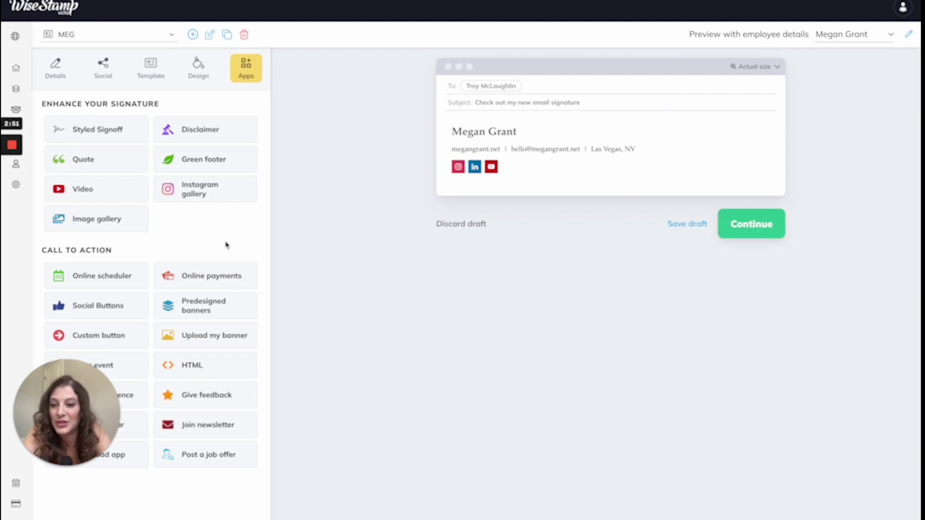
Start a Styled Signoff, compare the Kind Regards and Custom types, and choose the Your Name type.
left_click(93, 129)
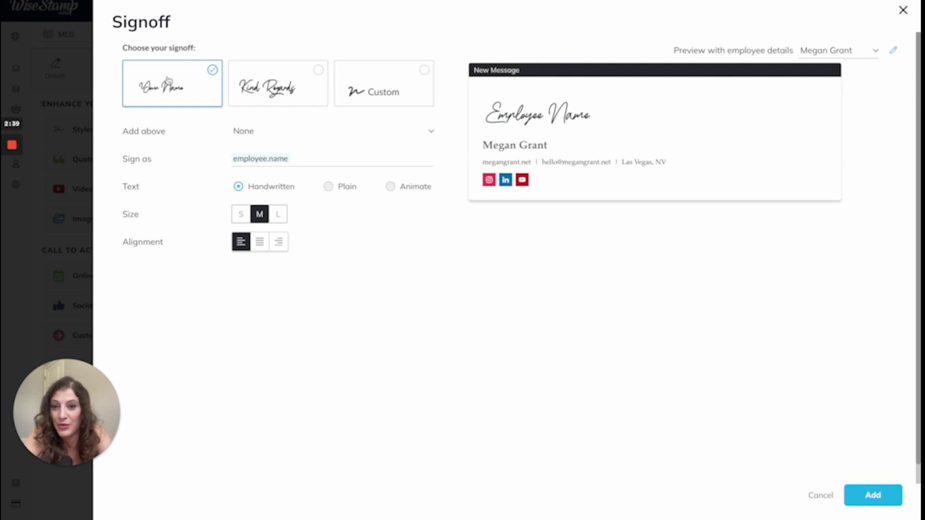
left_click(287, 80)
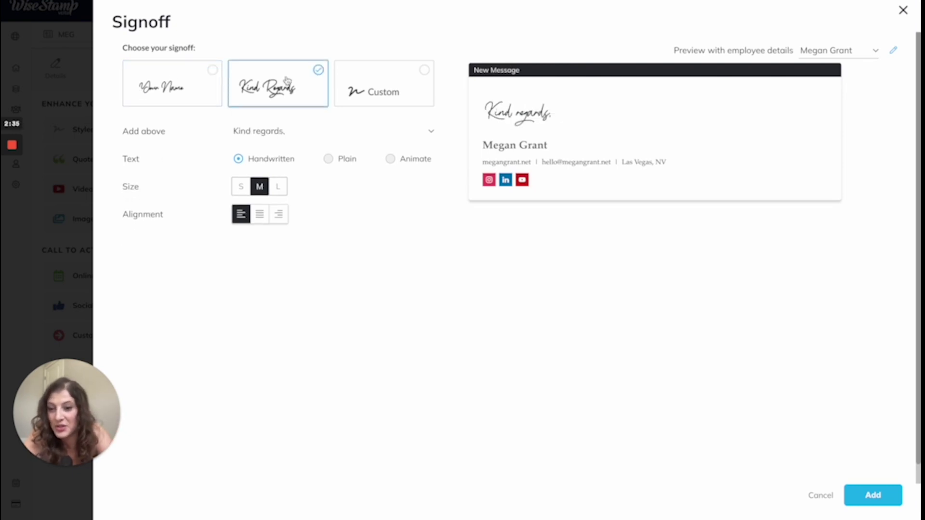
left_click(403, 71)
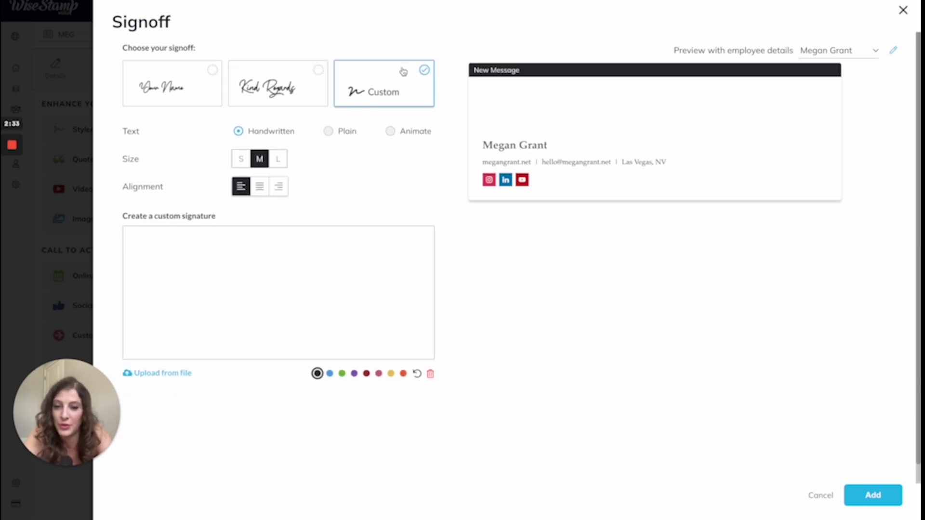
left_click(192, 79)
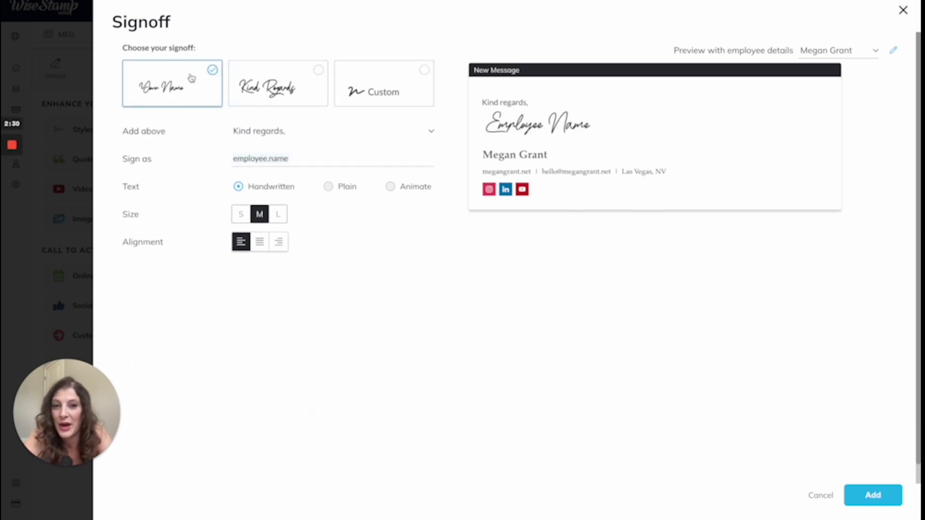
Put "Best," above the signoff name, try Plain text, choose Animate, add the signoff and save the signature draft.
left_click(248, 133)
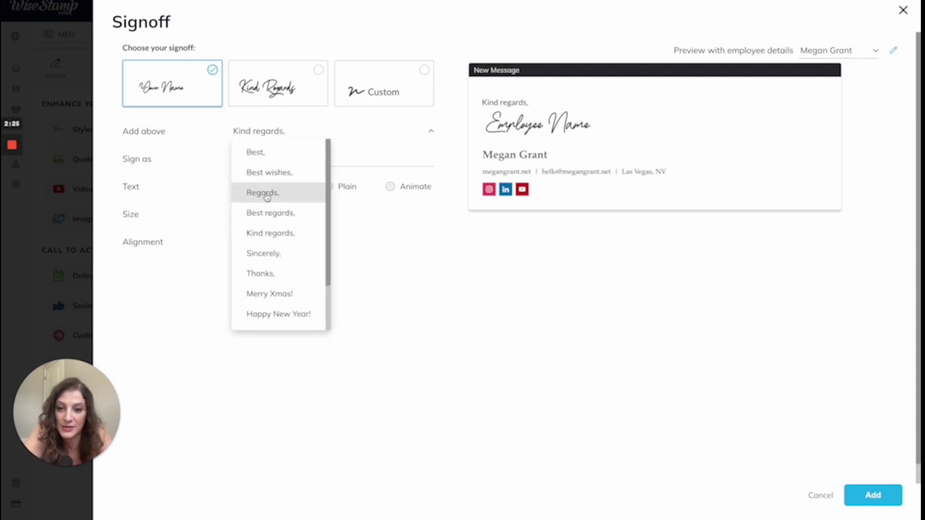
left_click(258, 153)
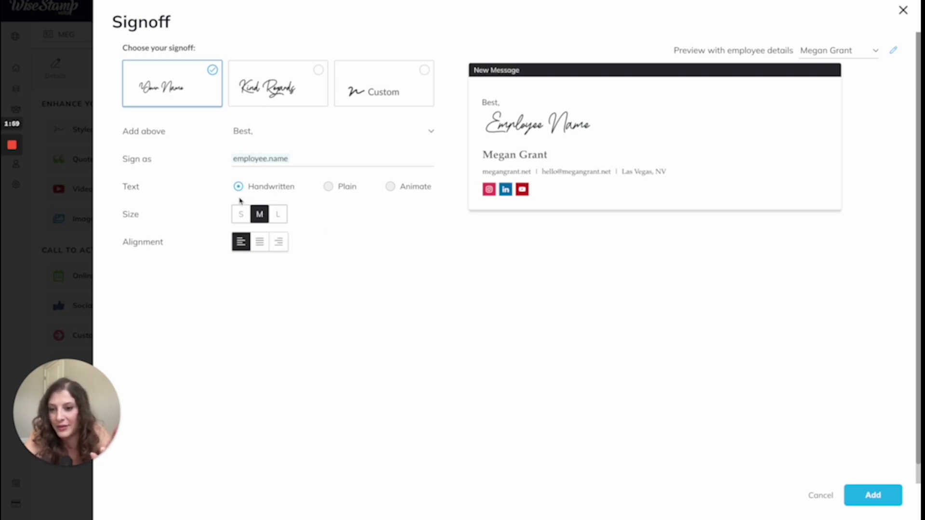
left_click(329, 188)
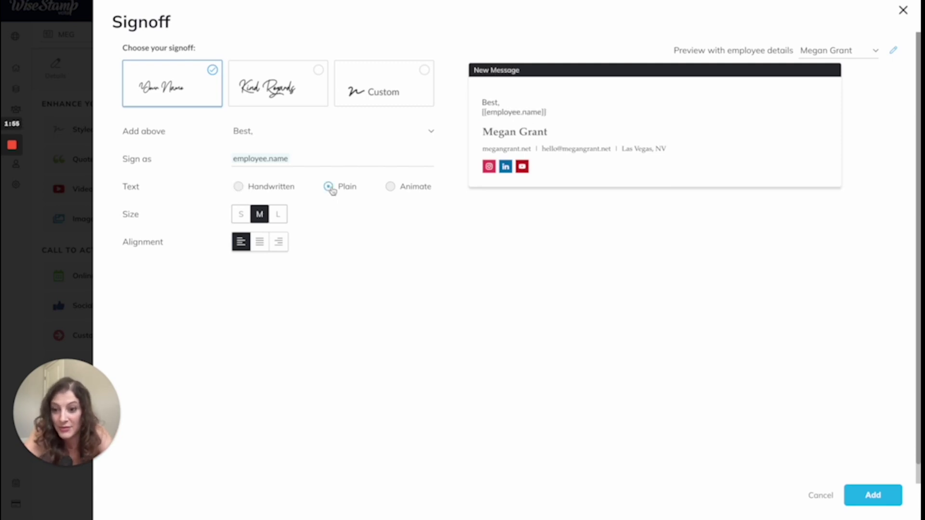
left_click(402, 194)
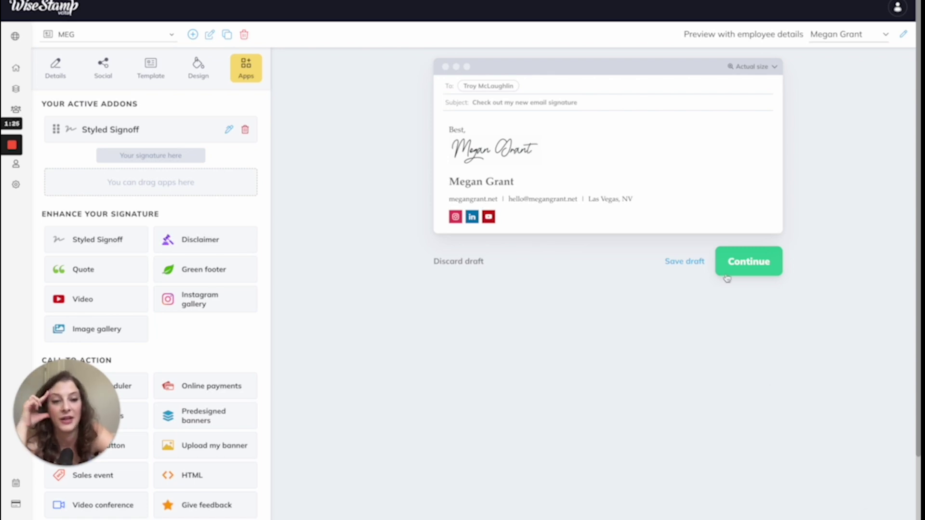
left_click(696, 262)
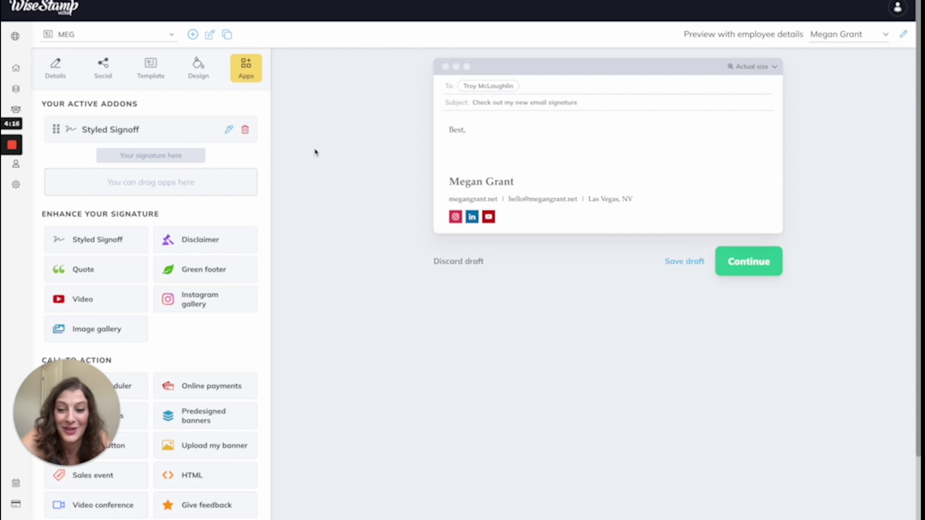
Review the signature's template choice, font and image design settings, and active add-ons.
left_click(154, 77)
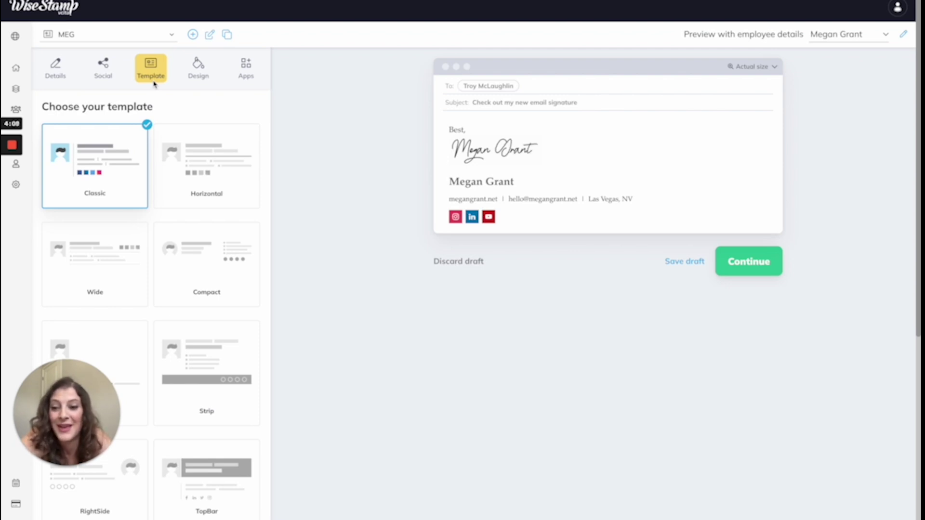
left_click(201, 77)
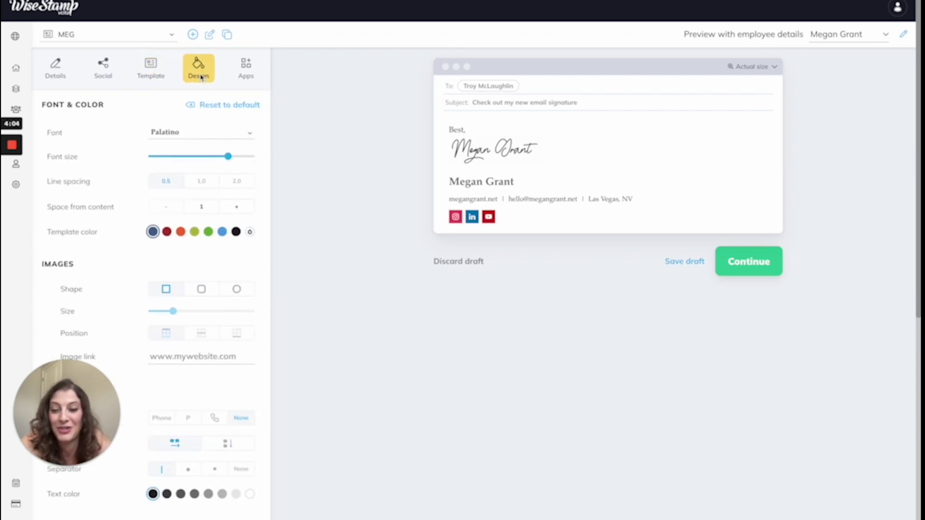
left_click(238, 74)
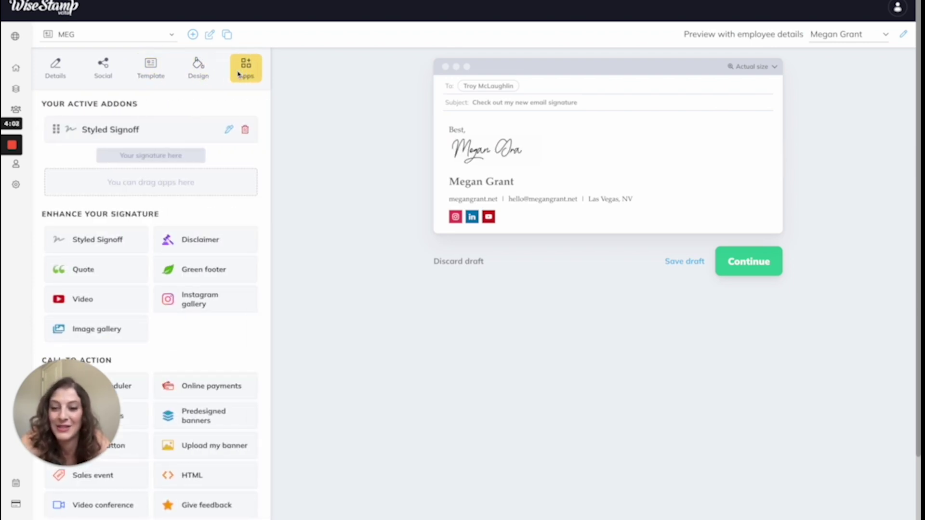